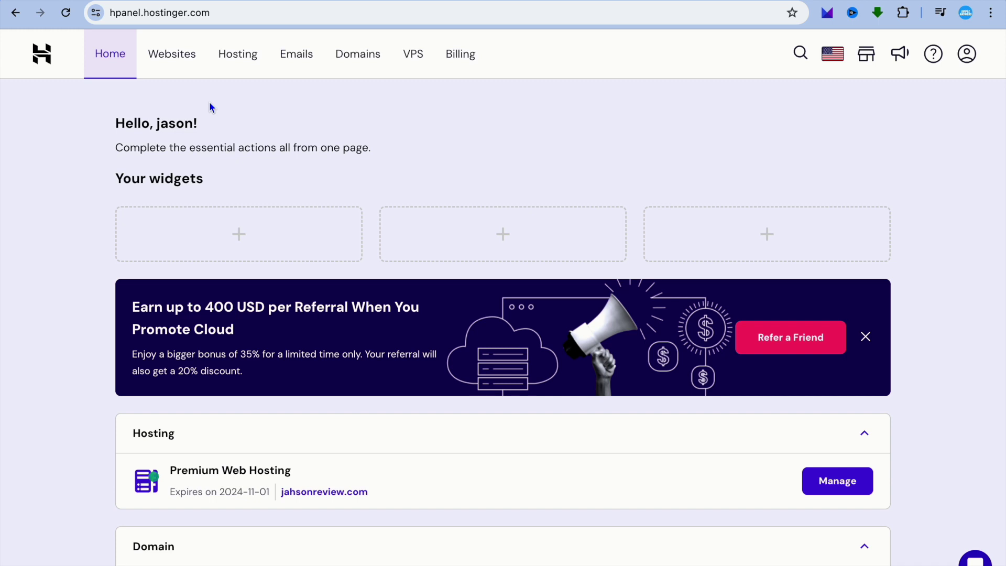
Step: Open the jahsonreview.com email management page from hPanel's Emails list
left_click(296, 62)
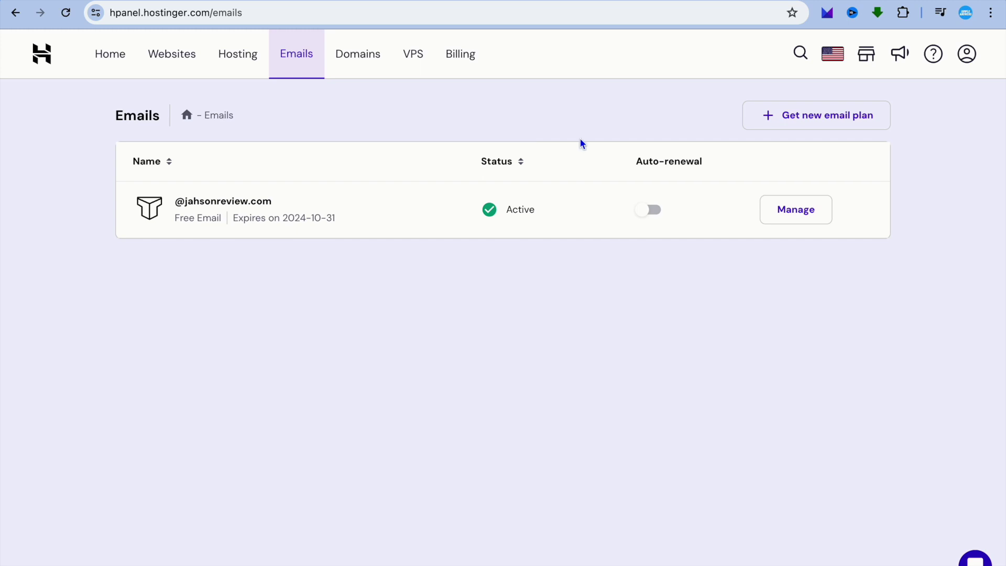
left_click(806, 216)
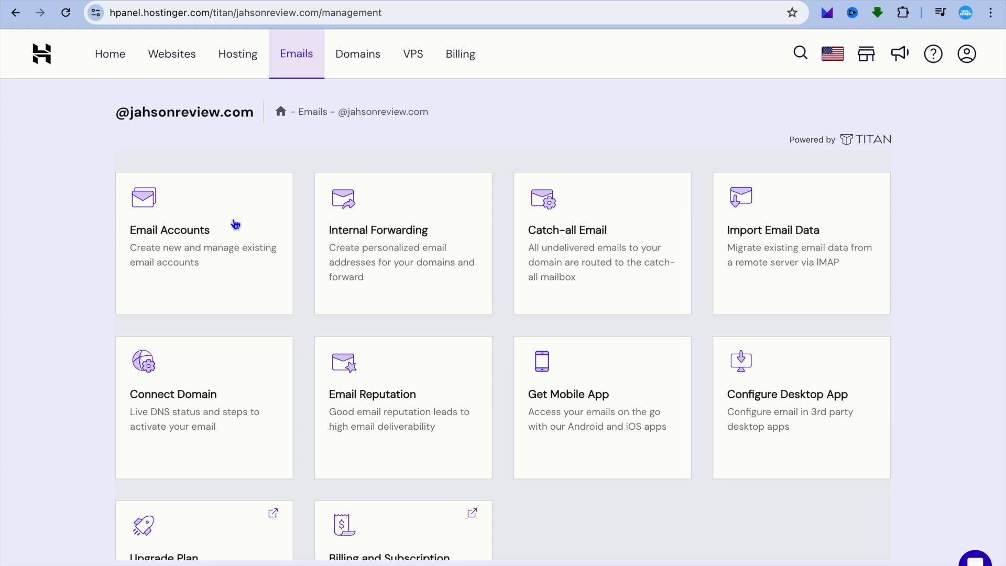
left_click(216, 228)
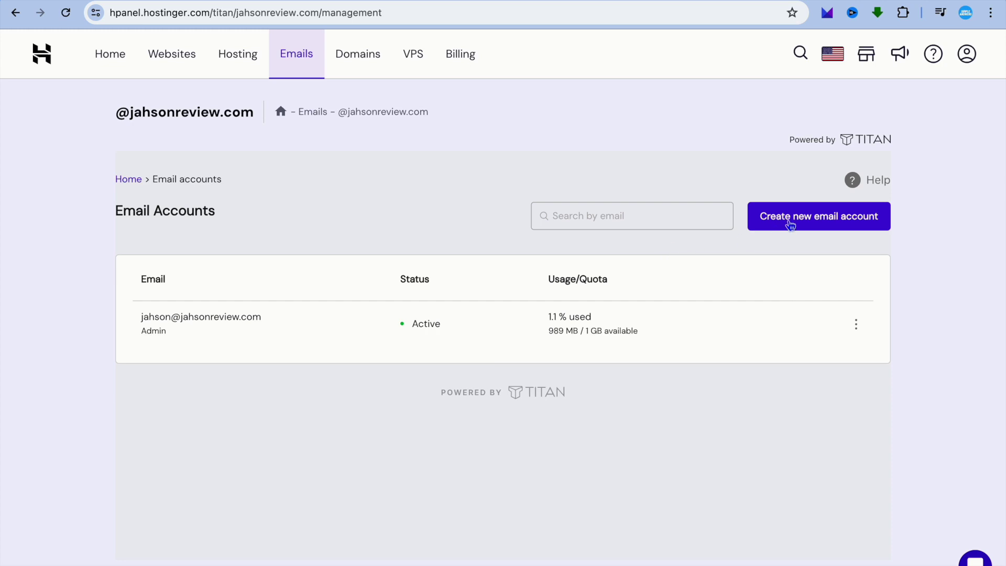
left_click(811, 221)
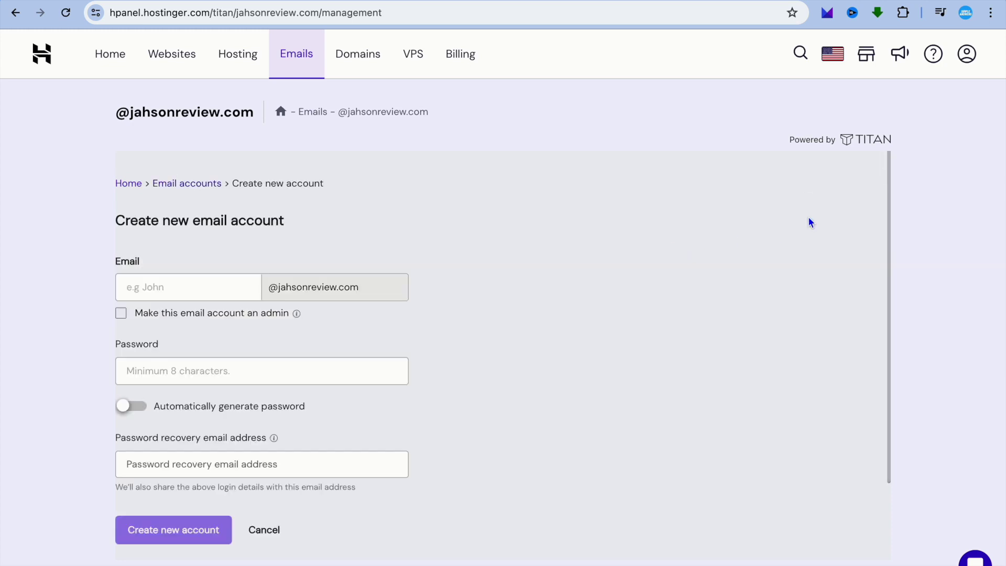
left_click(225, 289)
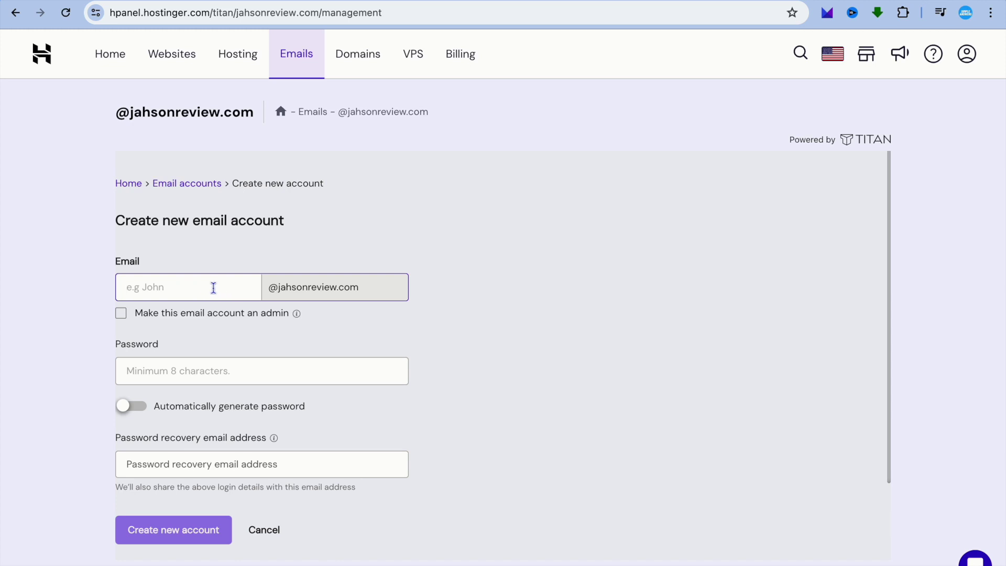
left_click_drag(370, 291, 270, 288)
left_click(176, 292)
type("info")
left_click(200, 371)
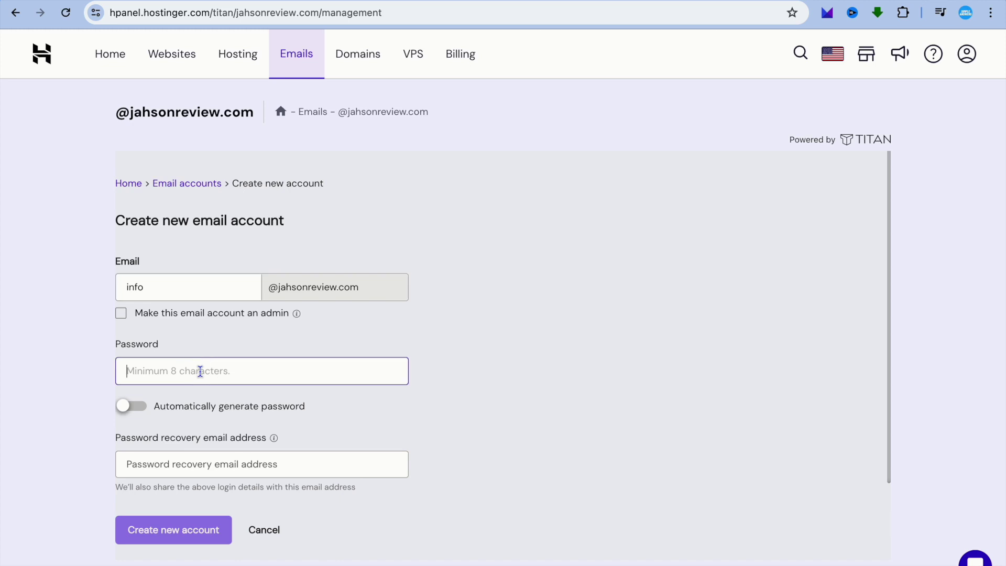
type("•••••")
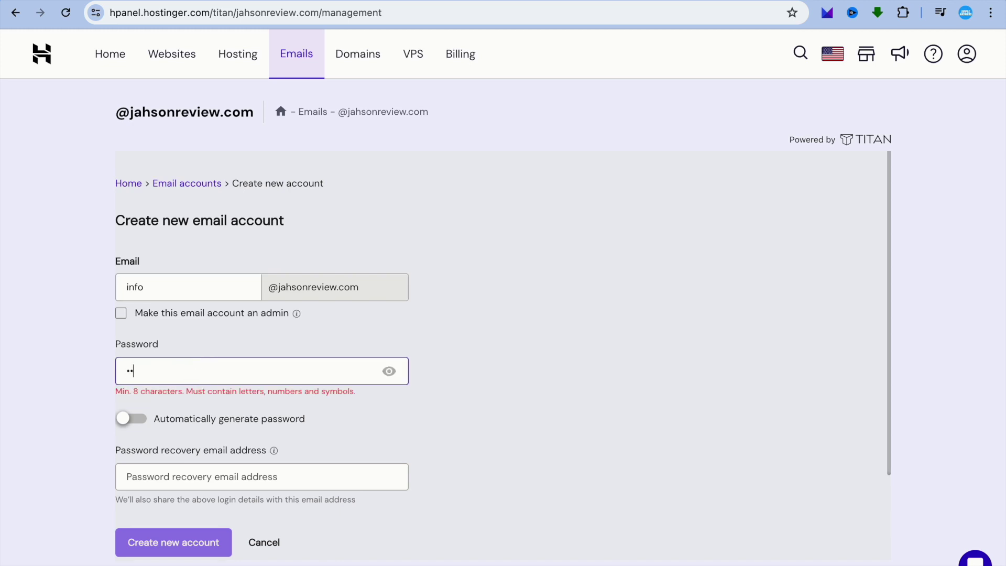
type("•••••••••")
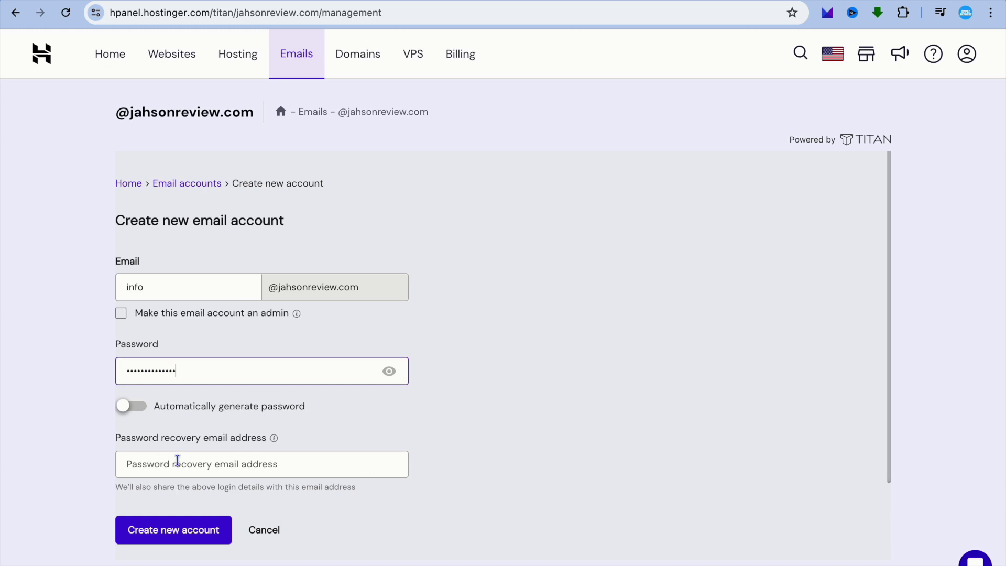
left_click(157, 532)
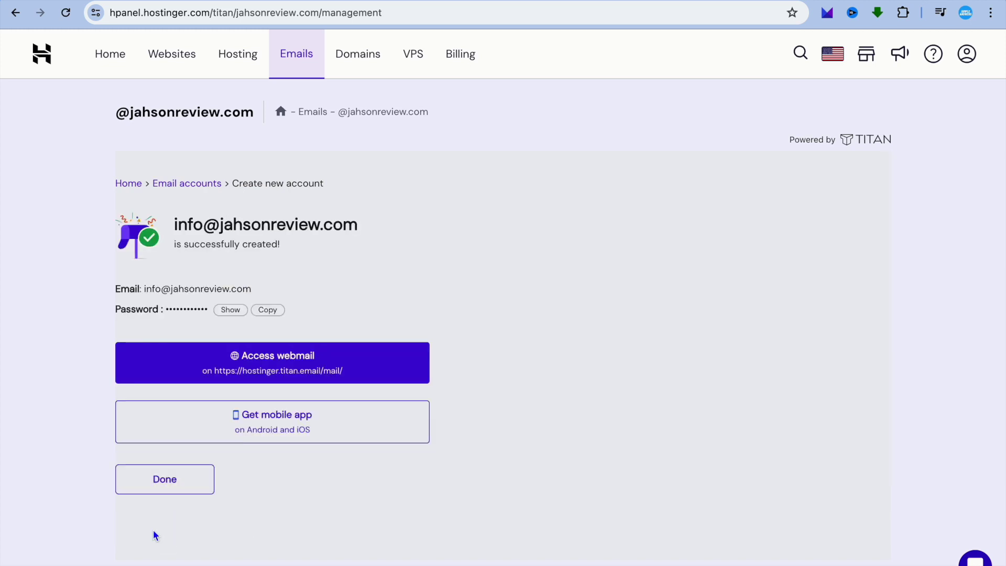
Step: Copy the new account's password from the summary for the Titan webmail login
left_click(251, 368)
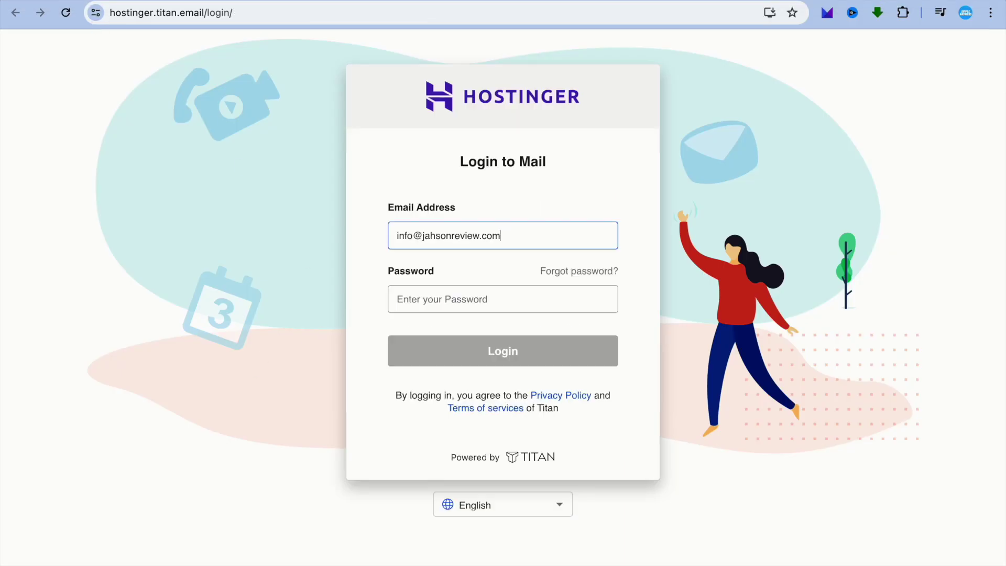
key("alt+Left")
left_click(269, 311)
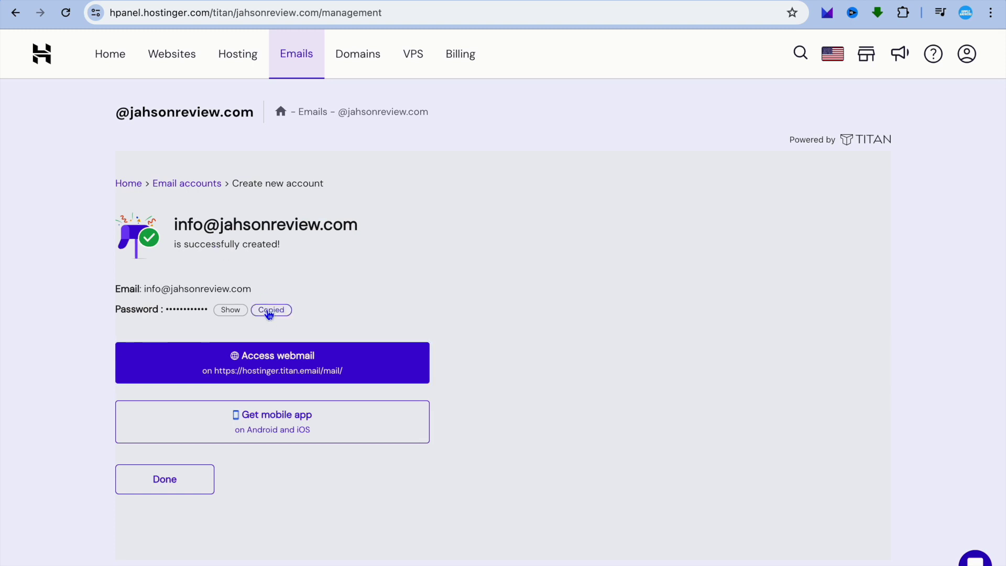
key("alt+Right")
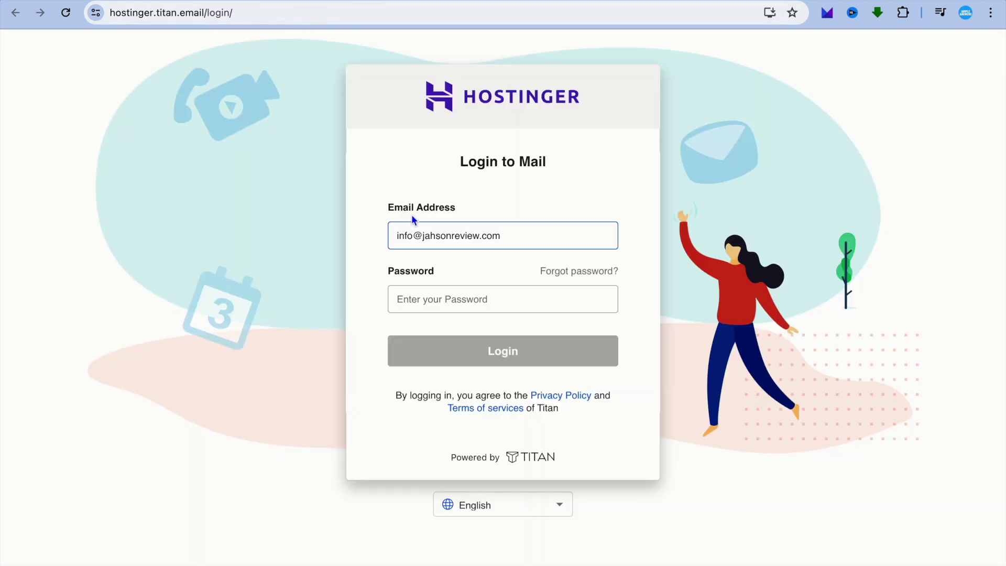
left_click(422, 303)
right_click(423, 303)
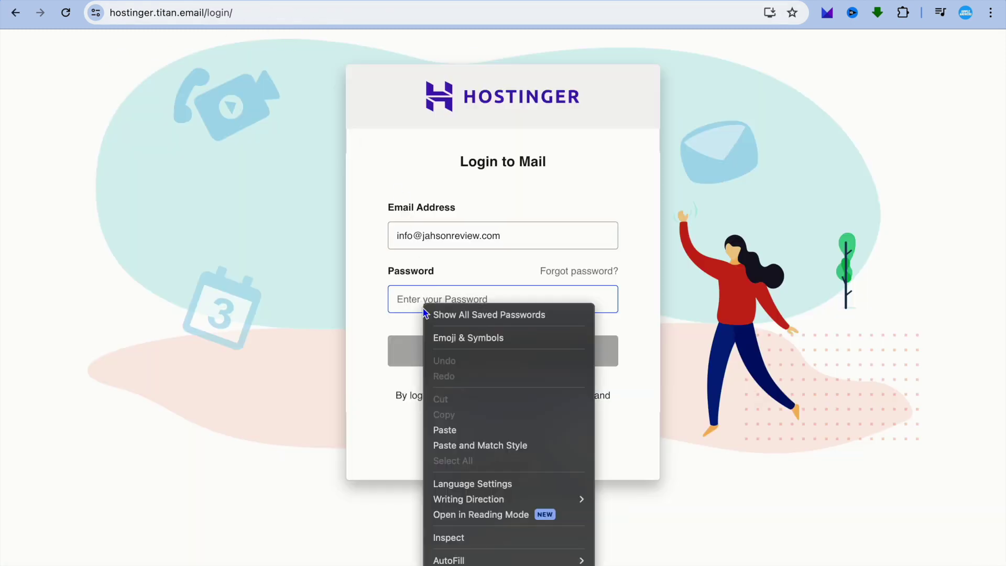
left_click(470, 429)
left_click(476, 356)
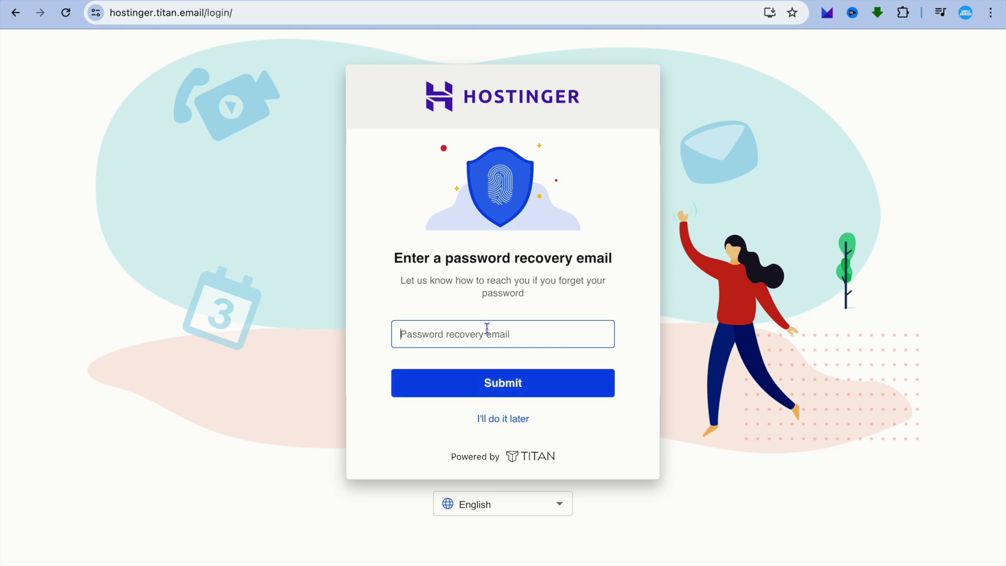
left_click(500, 419)
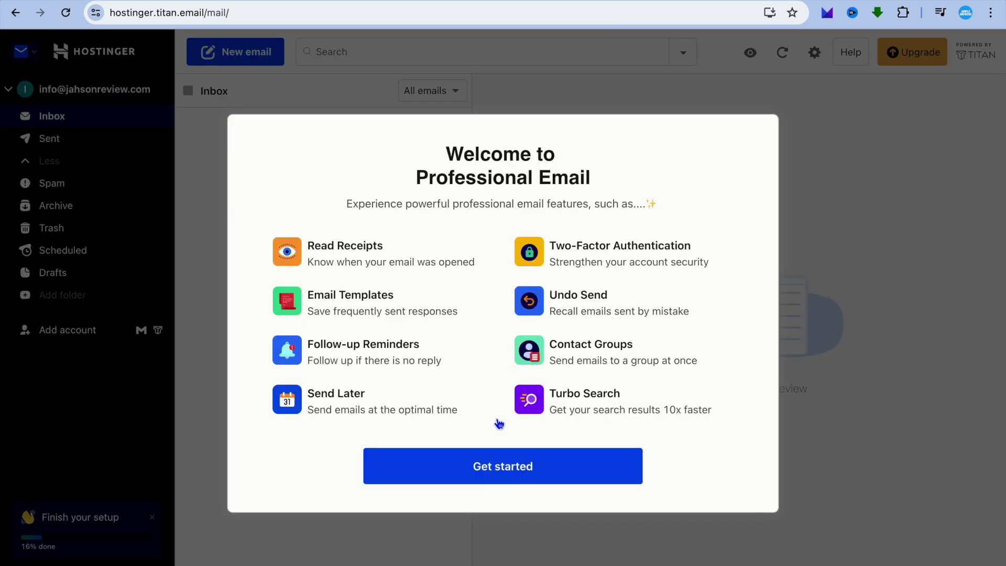
Step: Set the Titan display name to 'info'
left_click(523, 466)
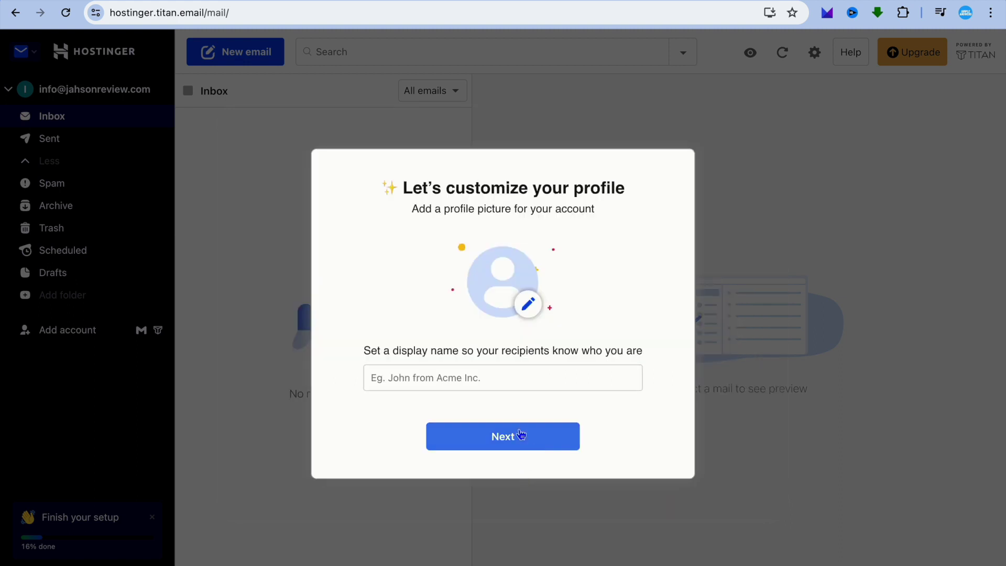
left_click(476, 377)
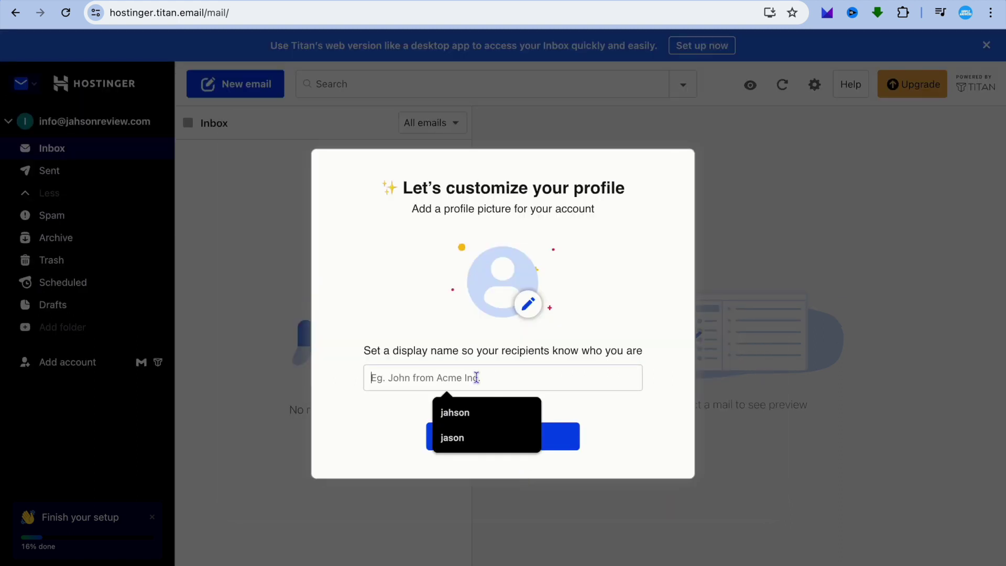
type("info")
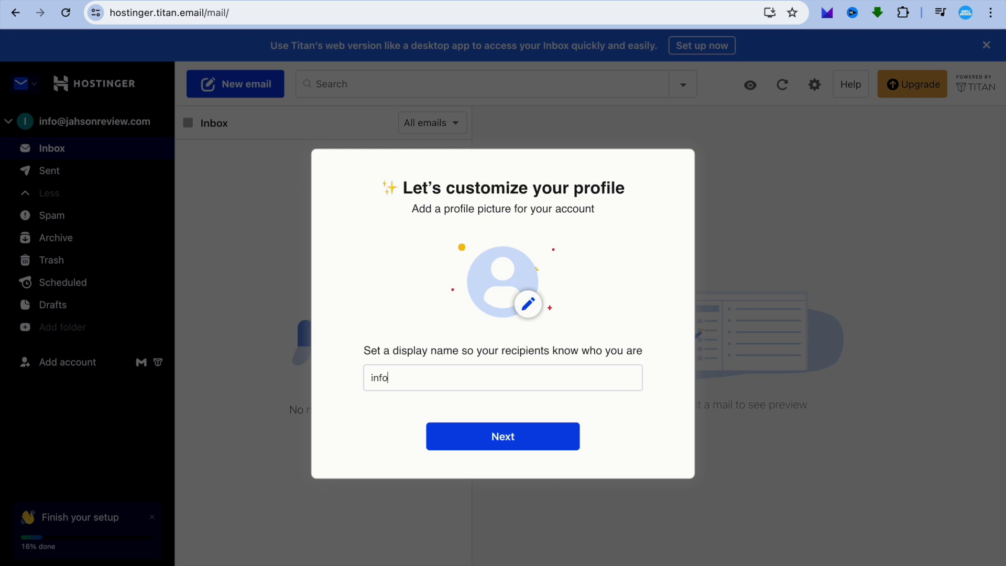
left_click(485, 444)
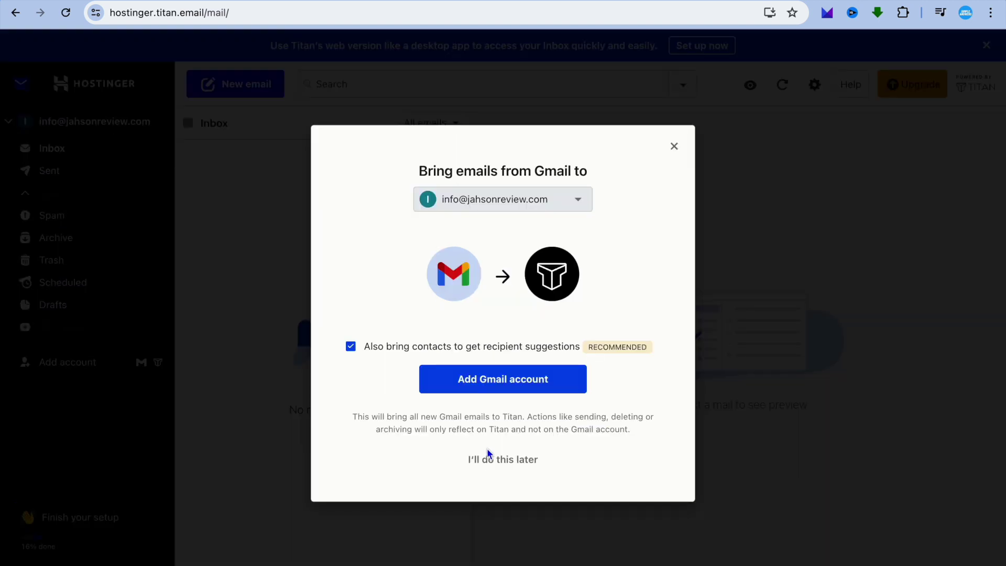
Step: Skip the Gmail import, signature, viewing preference and first-email prompts
left_click(490, 458)
left_click(491, 448)
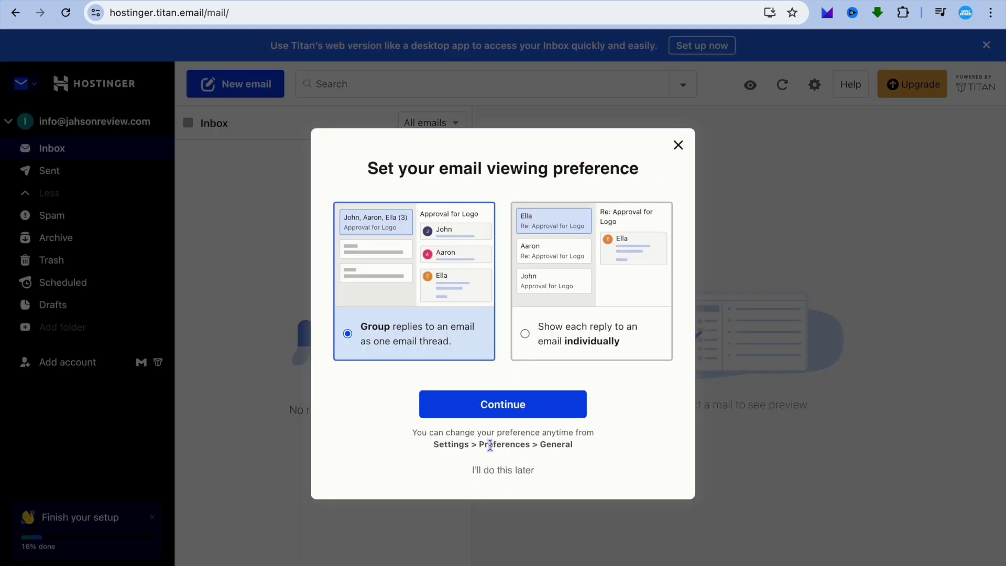
left_click(678, 146)
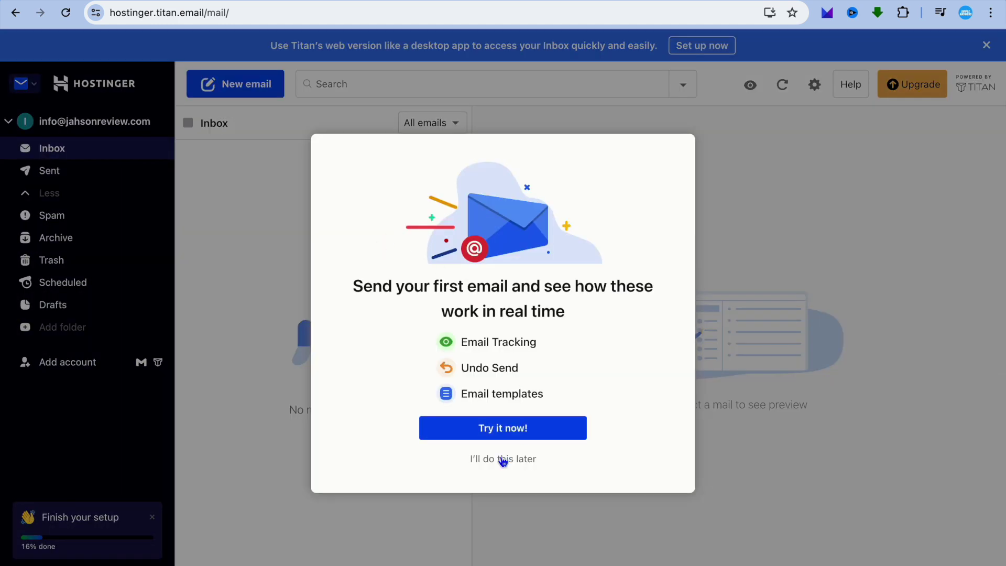
left_click(502, 459)
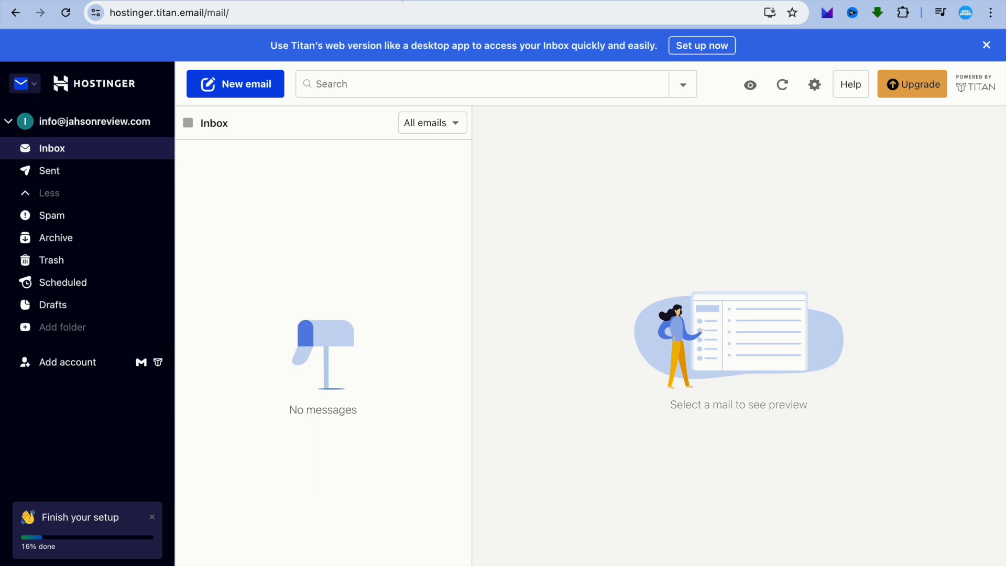
key("ctrl+Tab")
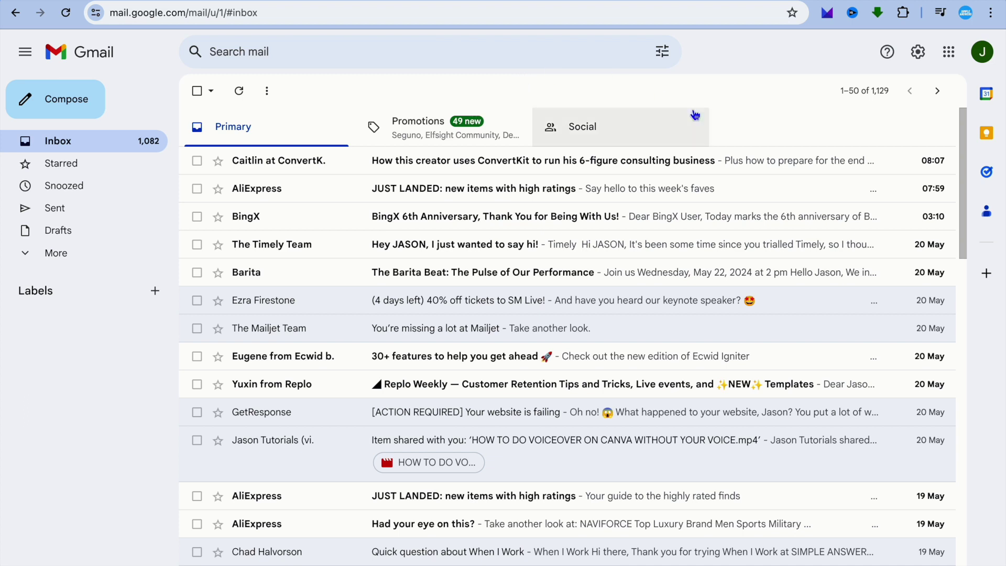
Step: Open Gmail's full settings on the Accounts and Import tab
left_click(919, 54)
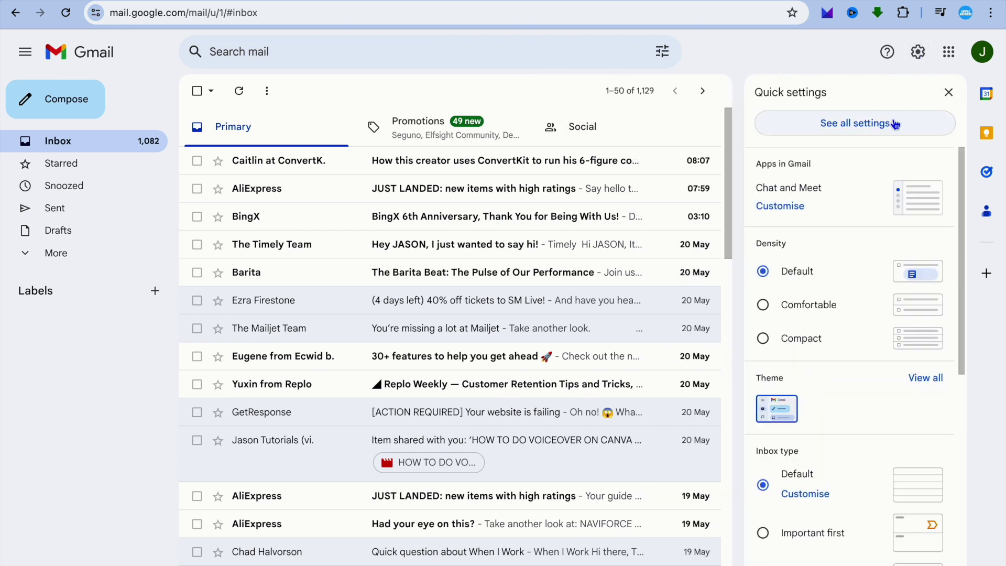
left_click(872, 127)
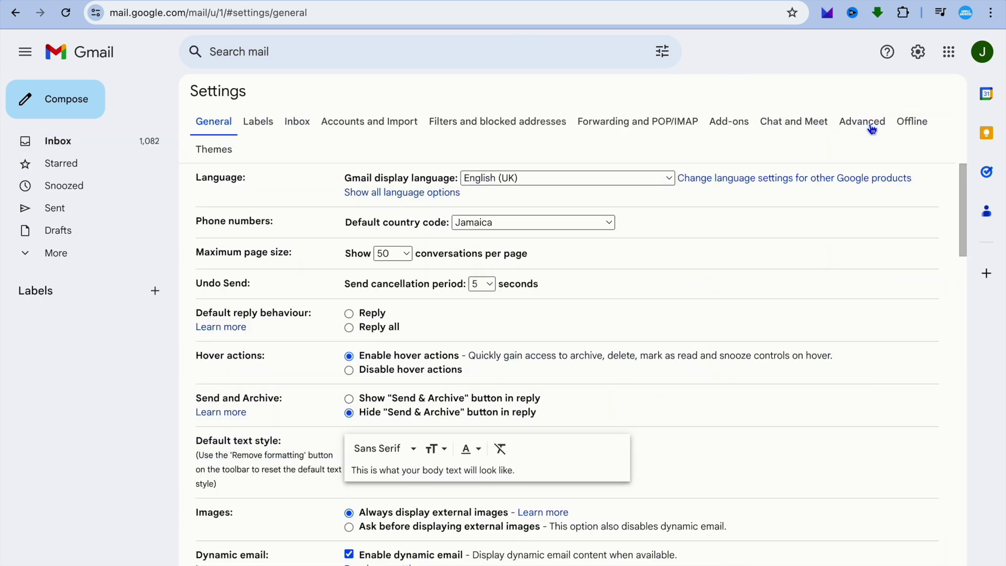
left_click(366, 124)
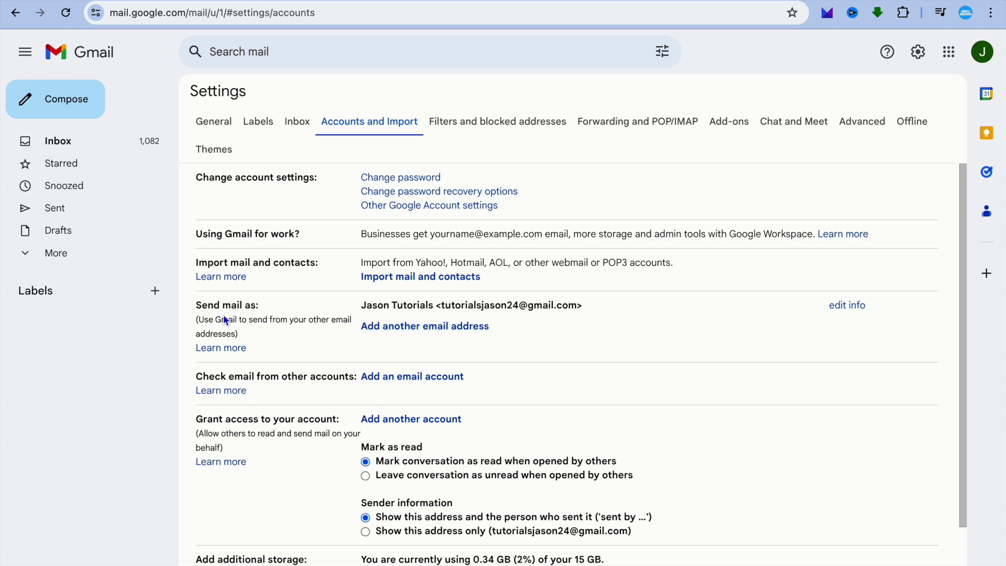
left_click(430, 330)
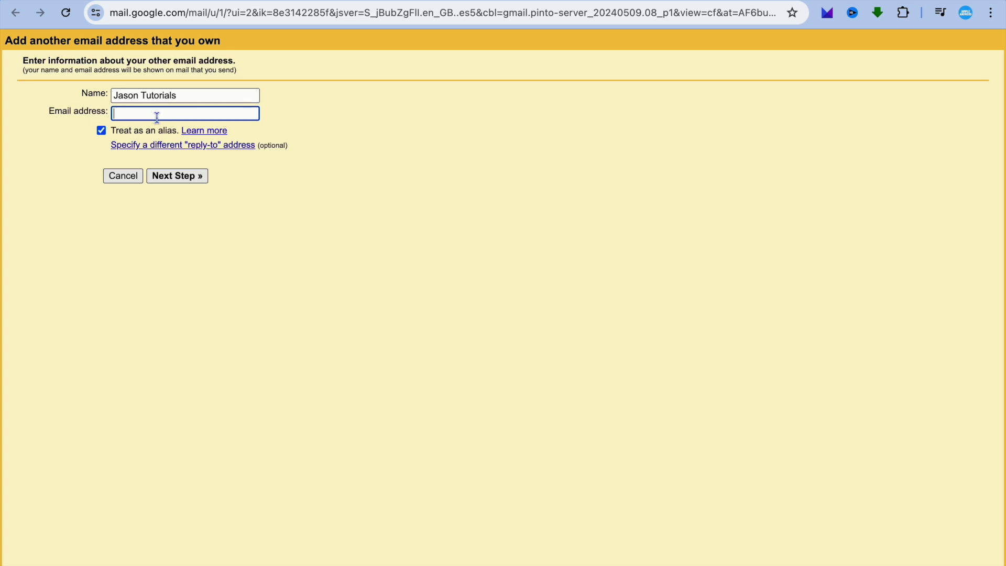
left_click(239, 2)
left_click_drag(152, 122, 40, 127)
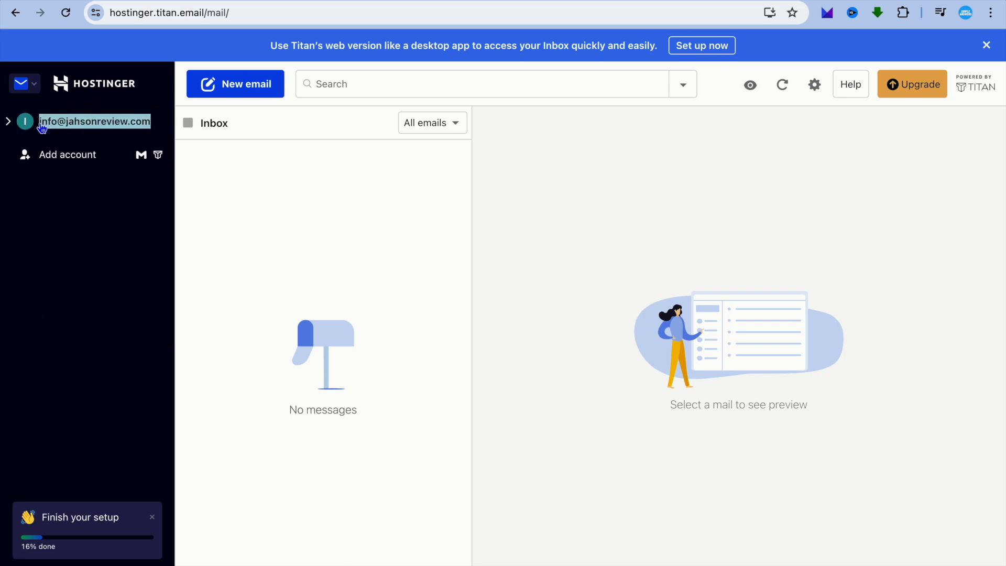
right_click(73, 129)
left_click(90, 153)
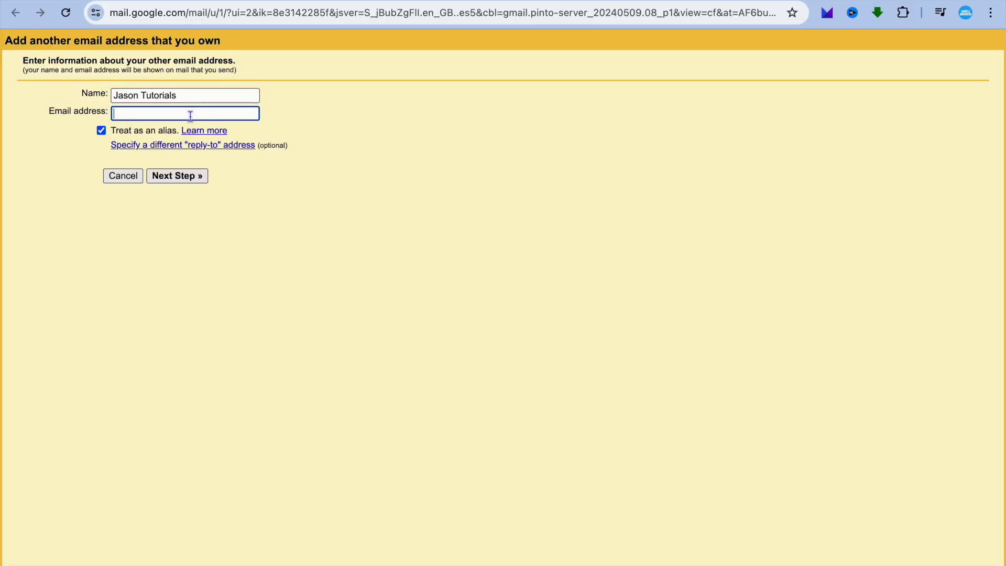
right_click(190, 115)
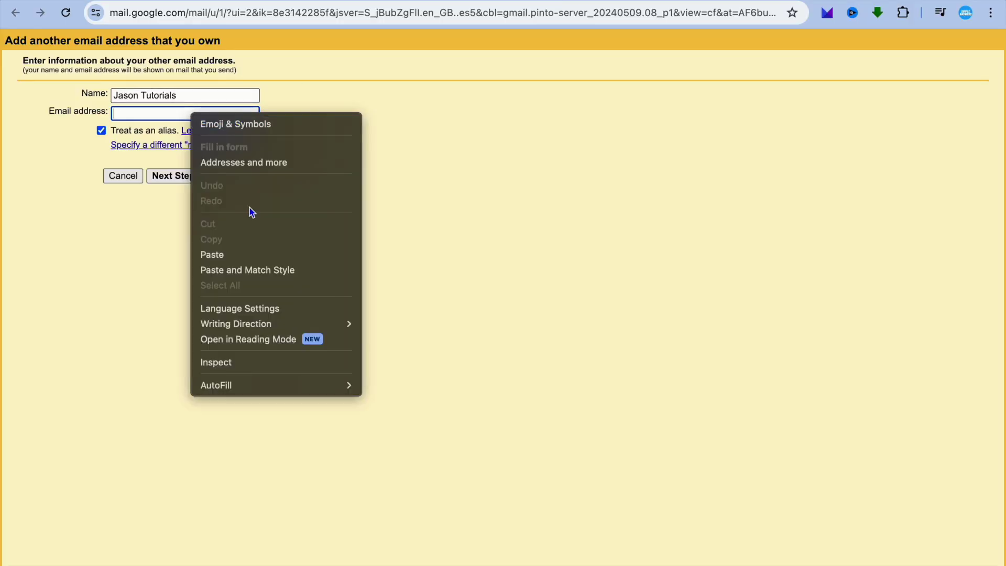
left_click(234, 253)
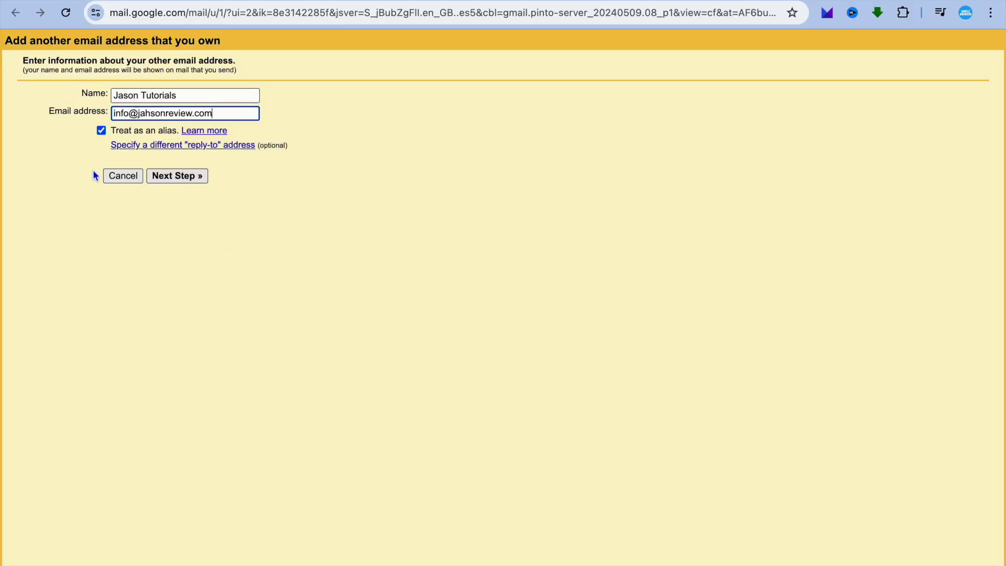
left_click(185, 180)
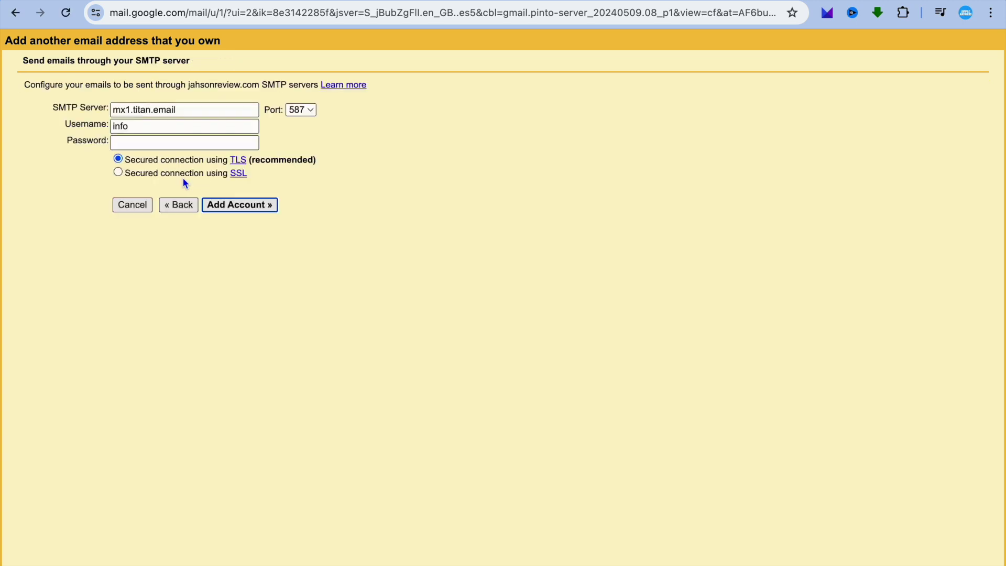
left_click(134, 128)
left_click_drag(134, 128, 109, 127)
right_click(120, 126)
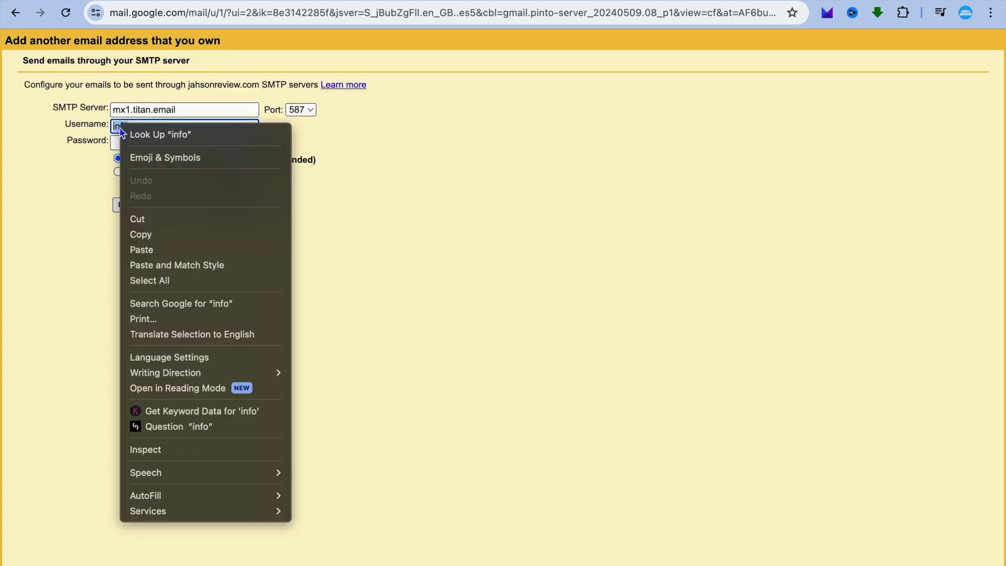
left_click(166, 249)
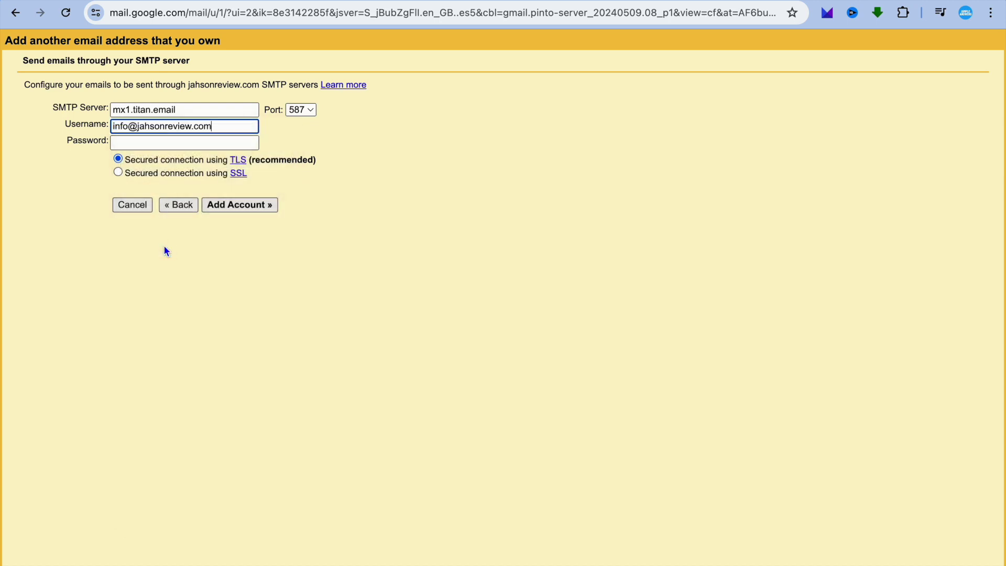
Step: Fill the SMTP password with the mailbox password copied from Hostinger
key("alt+Tab")
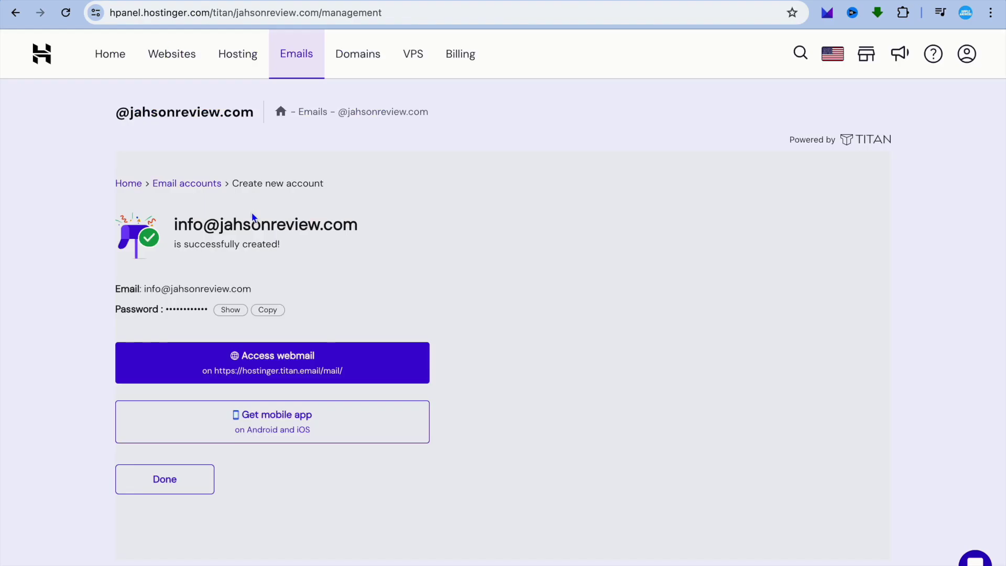
left_click(267, 310)
key("alt+Tab")
left_click(235, 141)
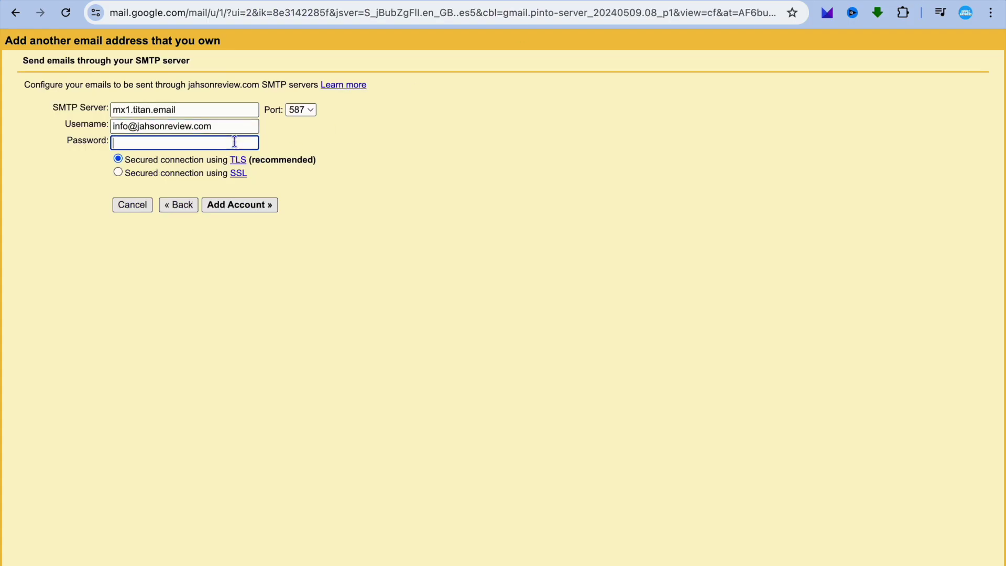
right_click(235, 140)
left_click(267, 265)
key("alt+Tab")
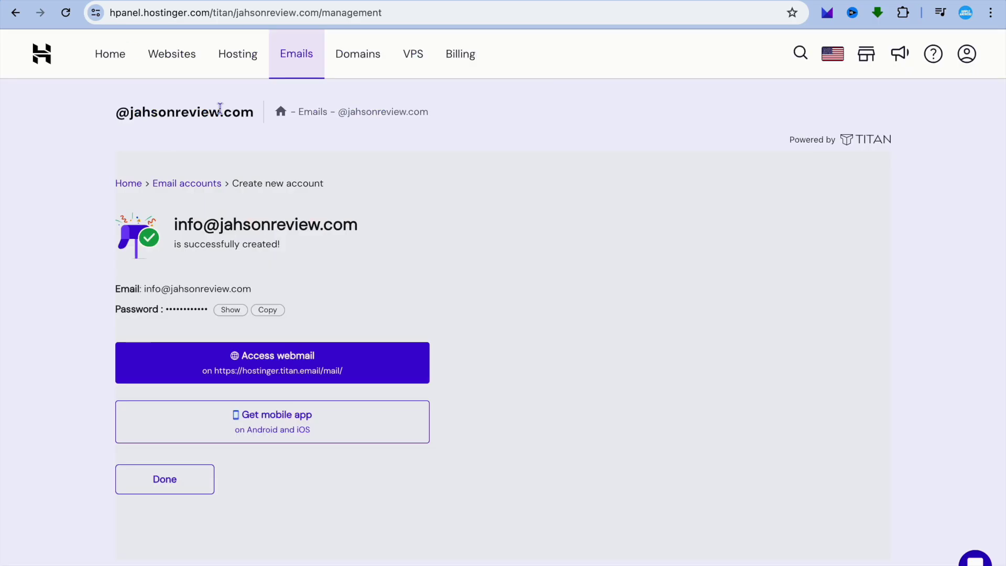
Step: Open the Configure Desktop App mail settings for jahsonreview.com in hPanel
left_click(297, 61)
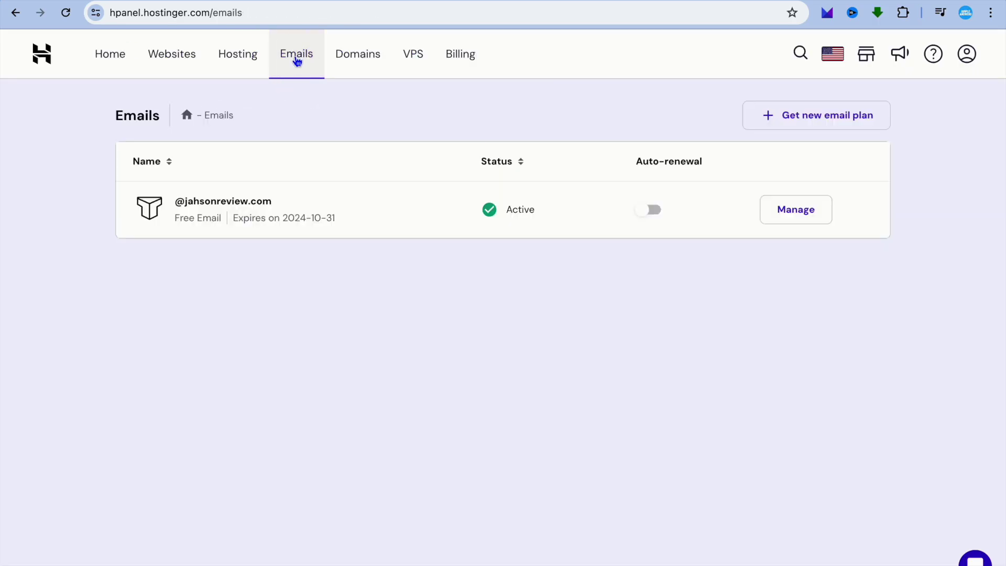
left_click(790, 214)
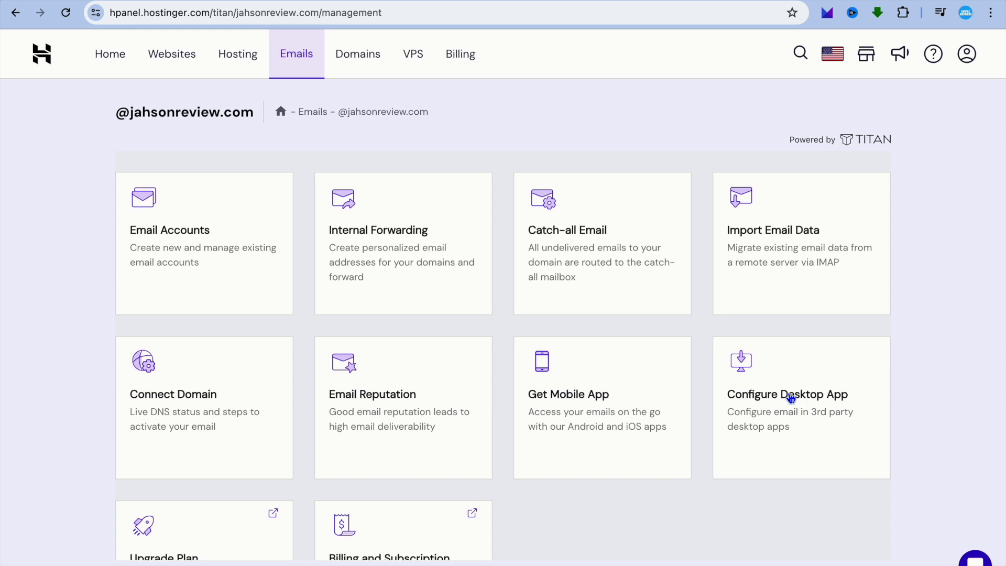
left_click(790, 398)
scroll(523, 344, "down", 5)
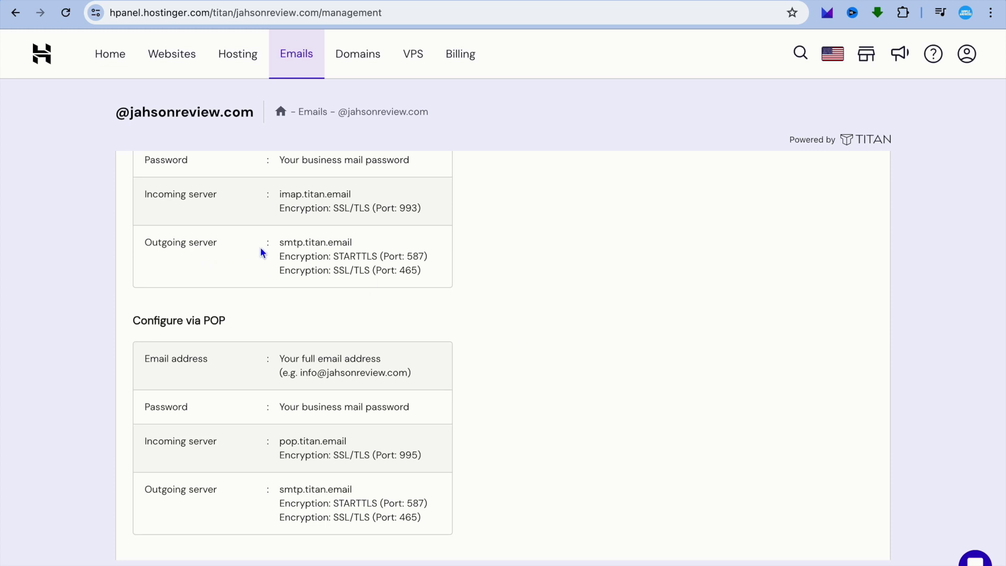
Step: Copy the outgoing server name smtp.titan.email
left_click_drag(352, 244, 281, 243)
right_click(295, 245)
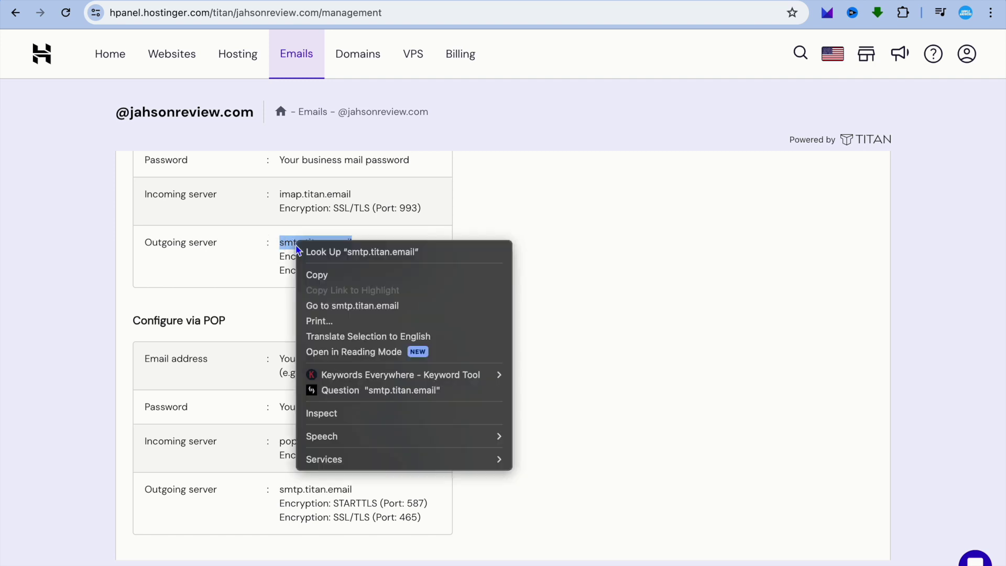
left_click(328, 272)
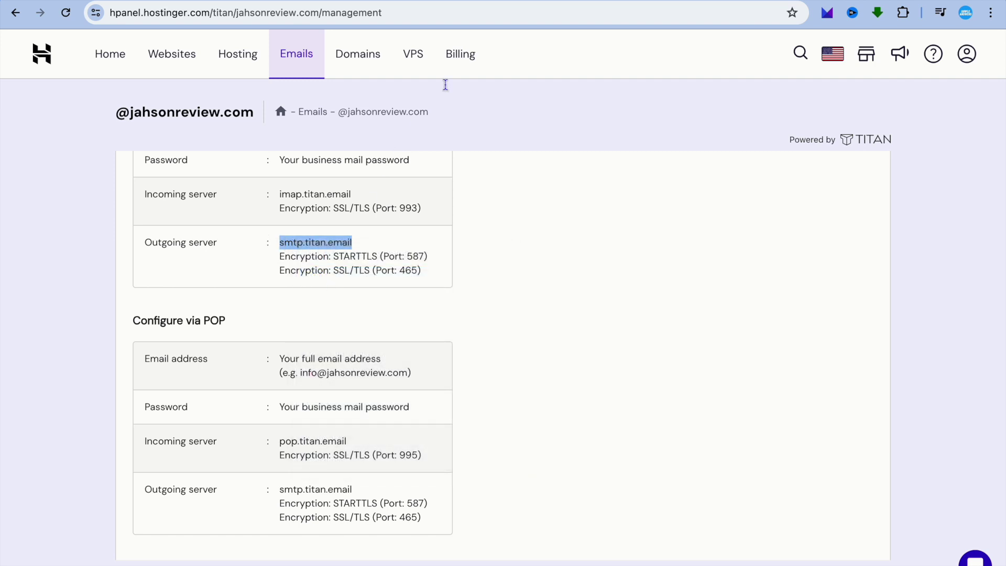
key("super+Tab")
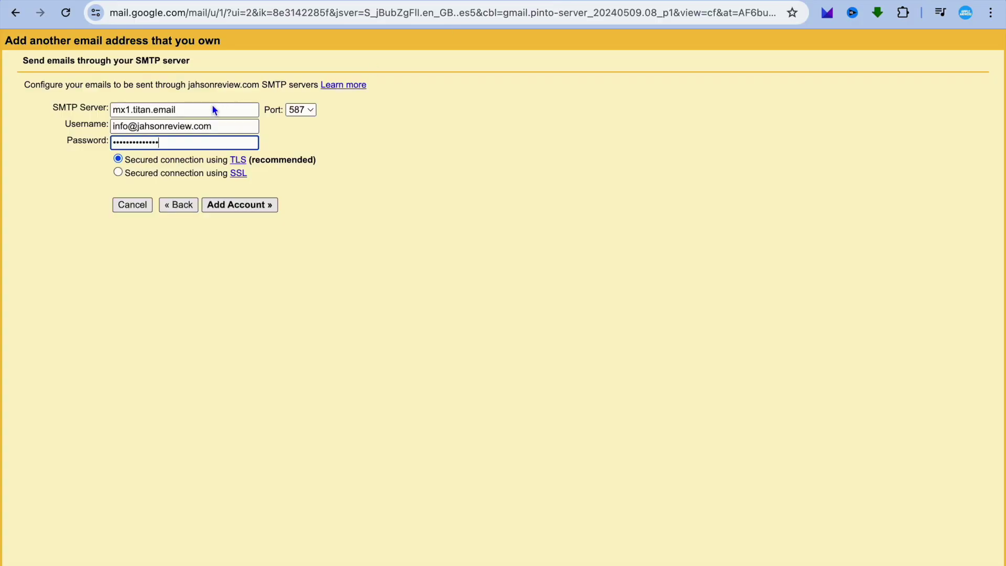
Step: Replace the SMTP server mx1.titan.email with smtp.titan.email and add the account
left_click_drag(200, 109, 114, 112)
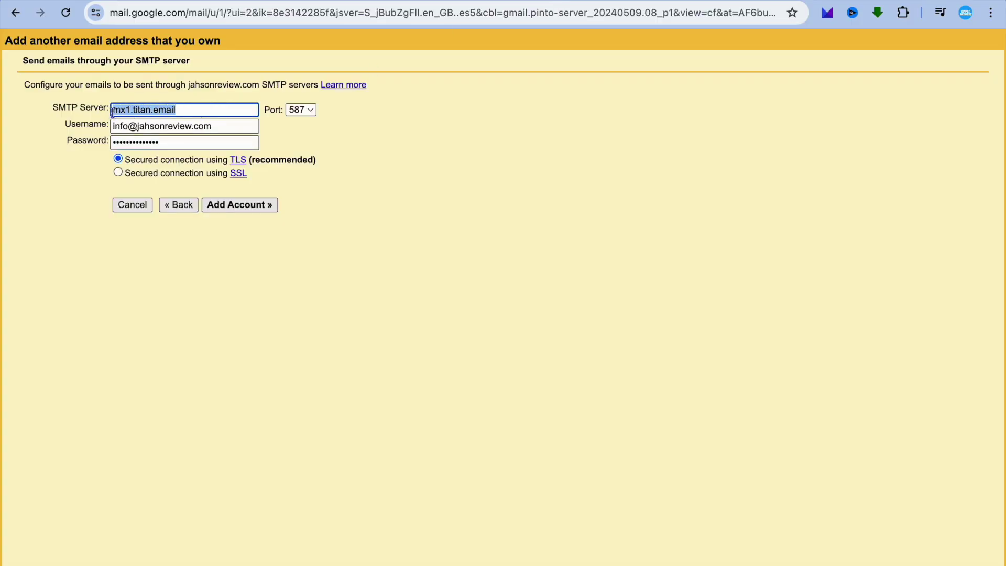
right_click(142, 113)
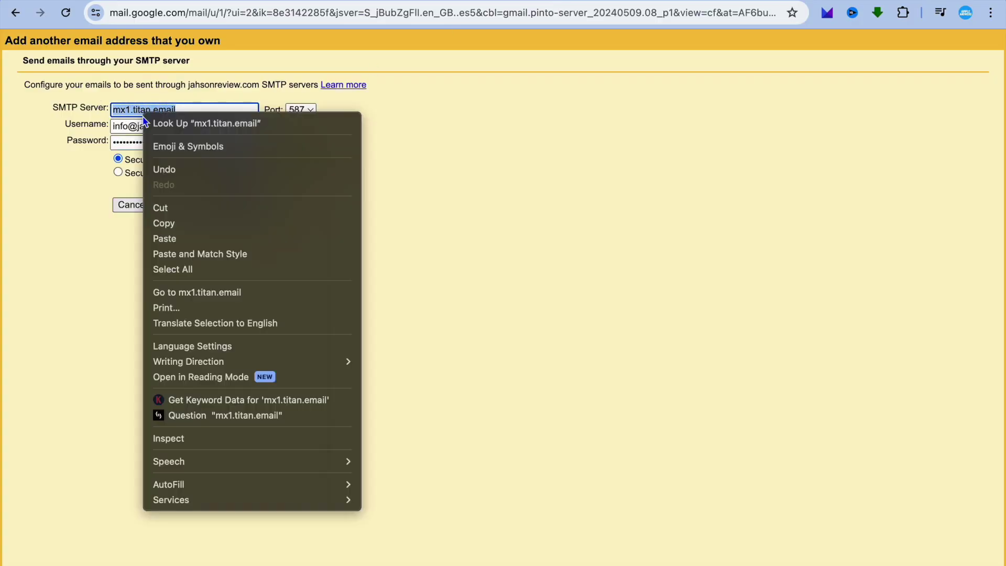
left_click(180, 239)
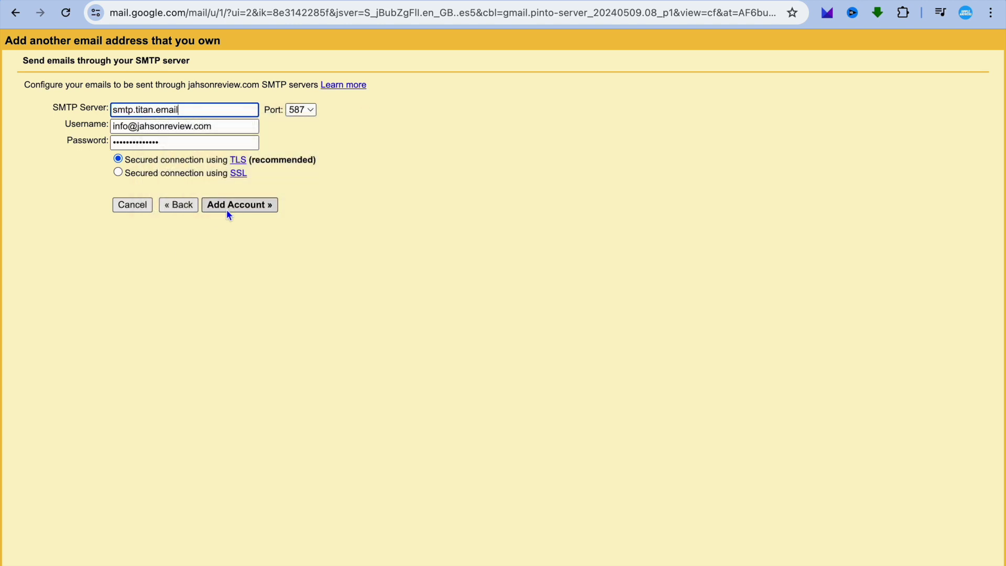
left_click(251, 208)
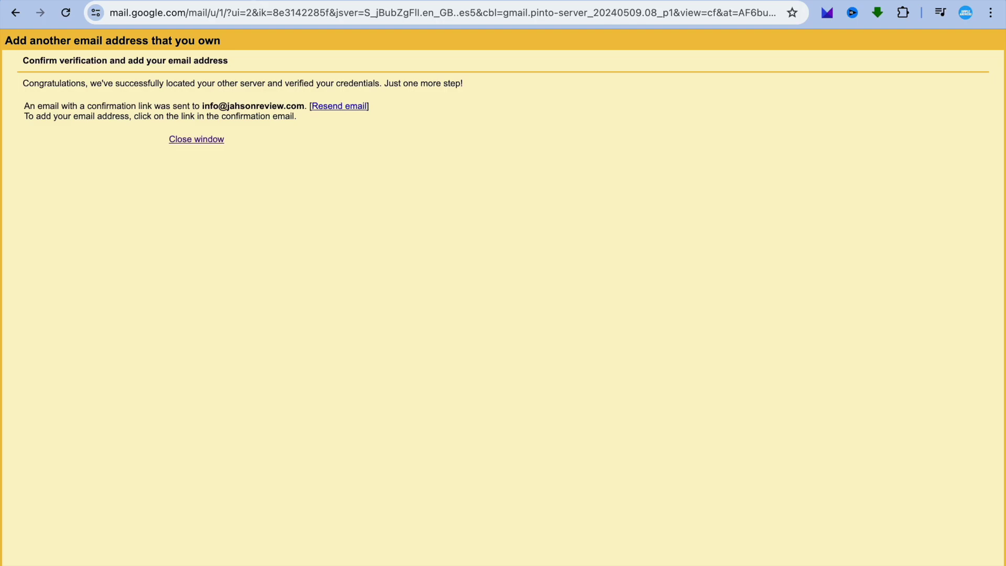
left_click(287, 1)
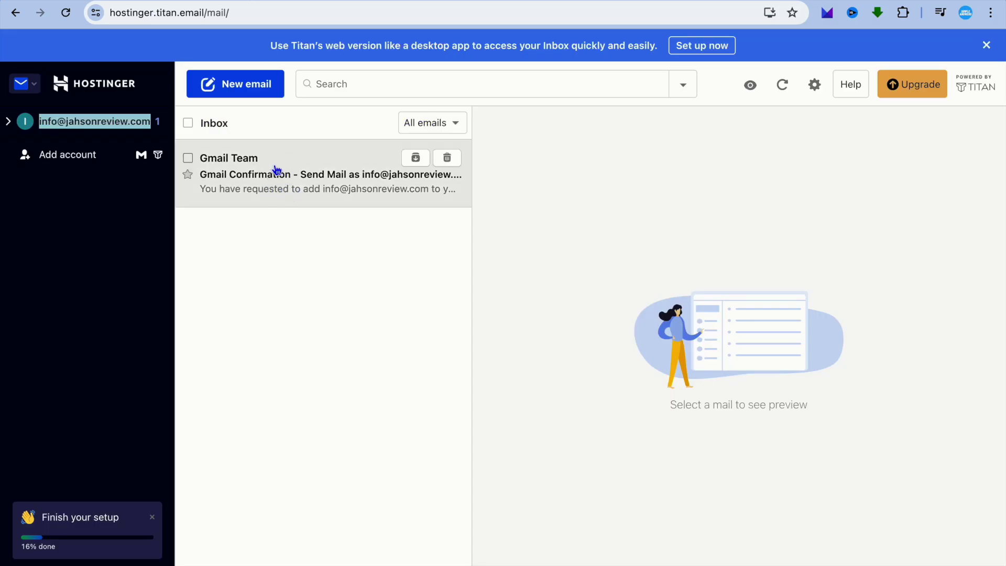
left_click(307, 182)
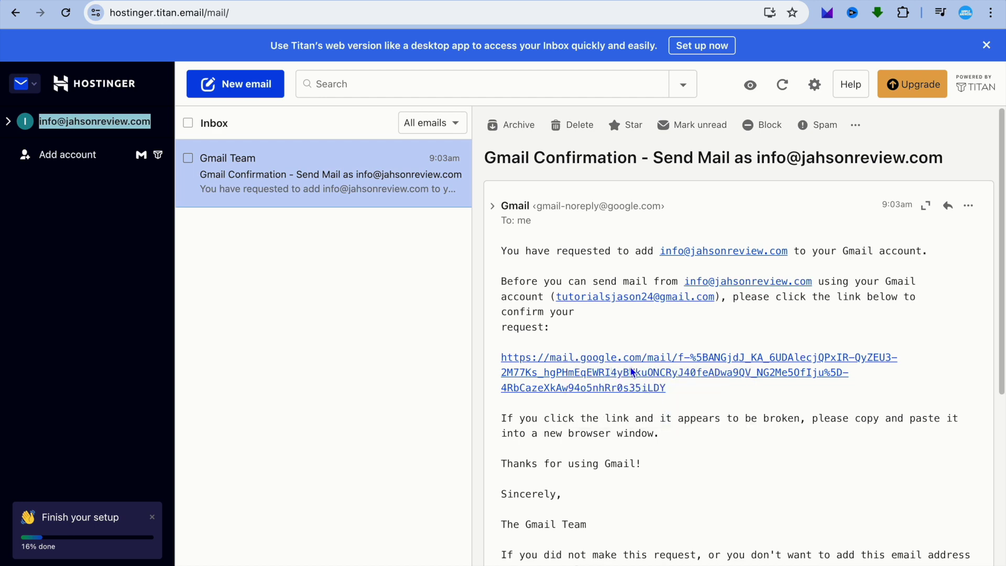
left_click(632, 372)
left_click(662, 372)
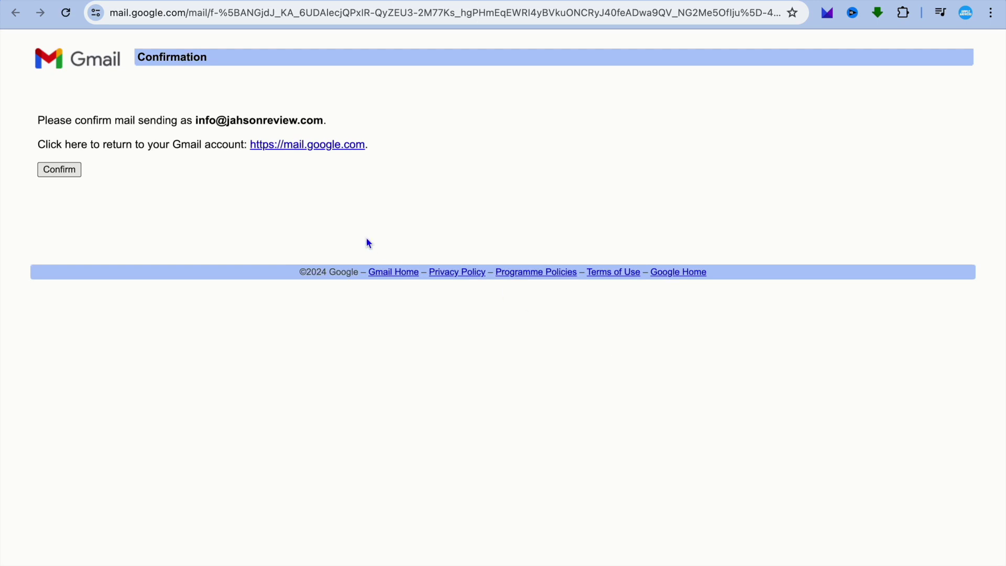
left_click(66, 175)
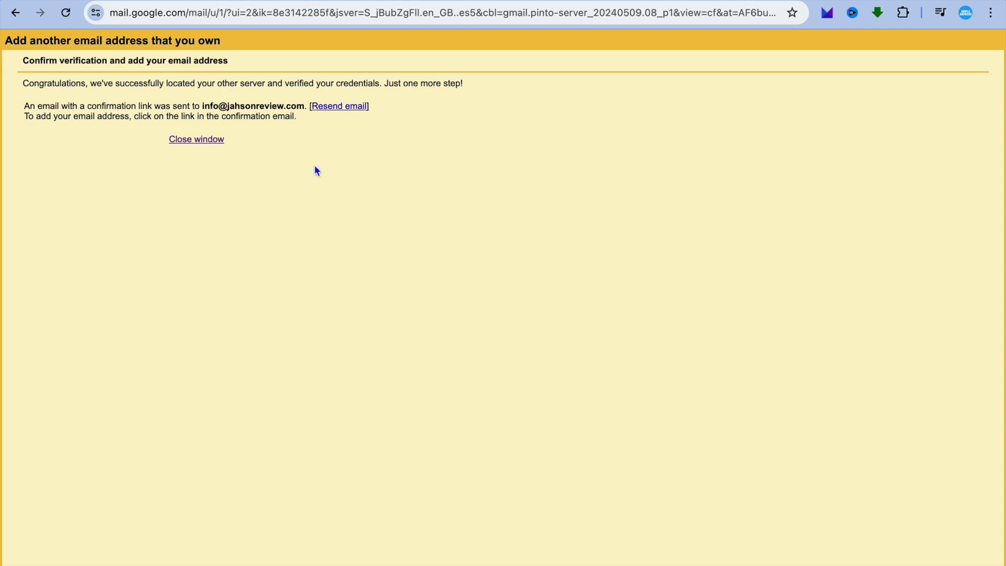
left_click(203, 140)
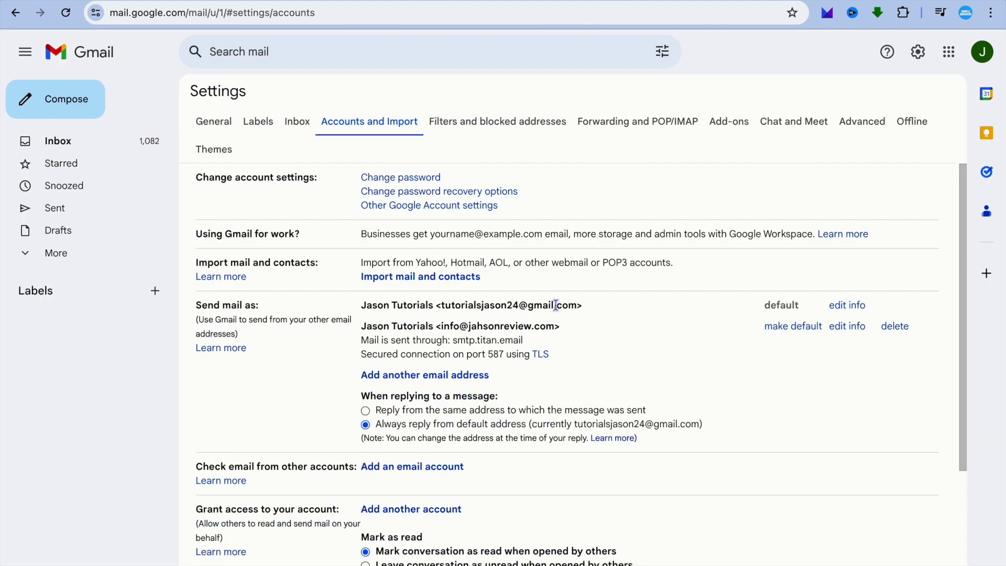
scroll(555, 305, "down", 3)
scroll(555, 305, "up", 1)
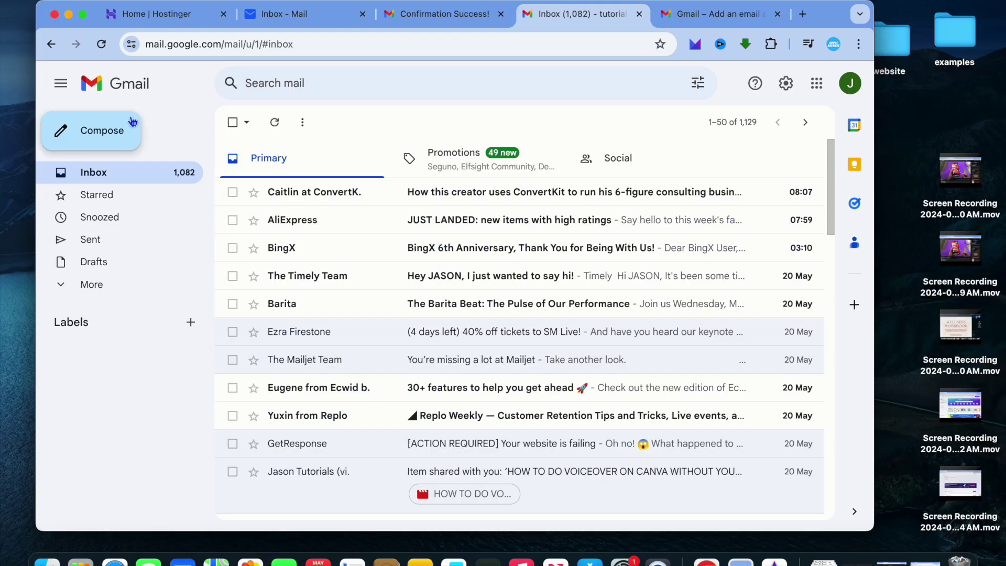
left_click(95, 130)
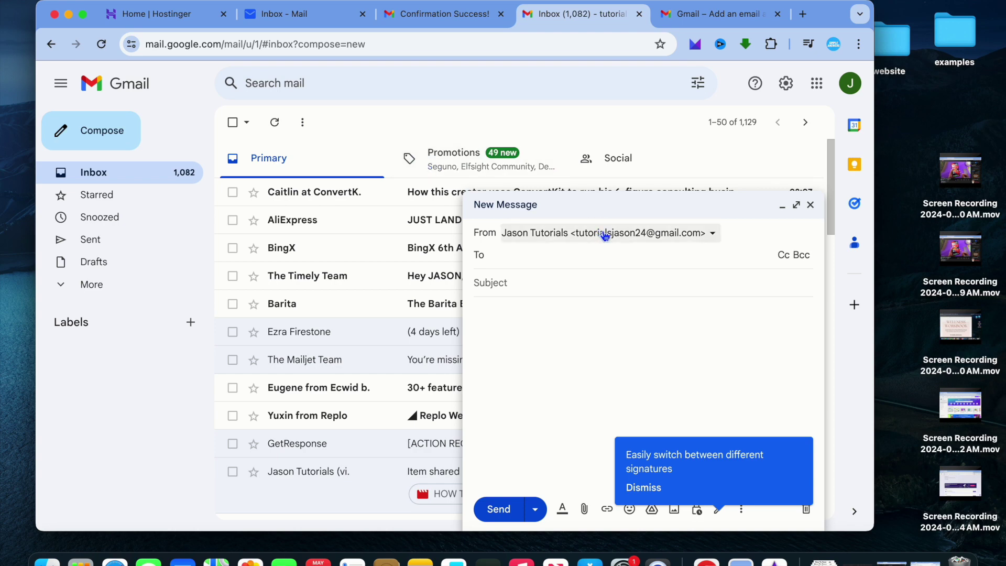
left_click(613, 234)
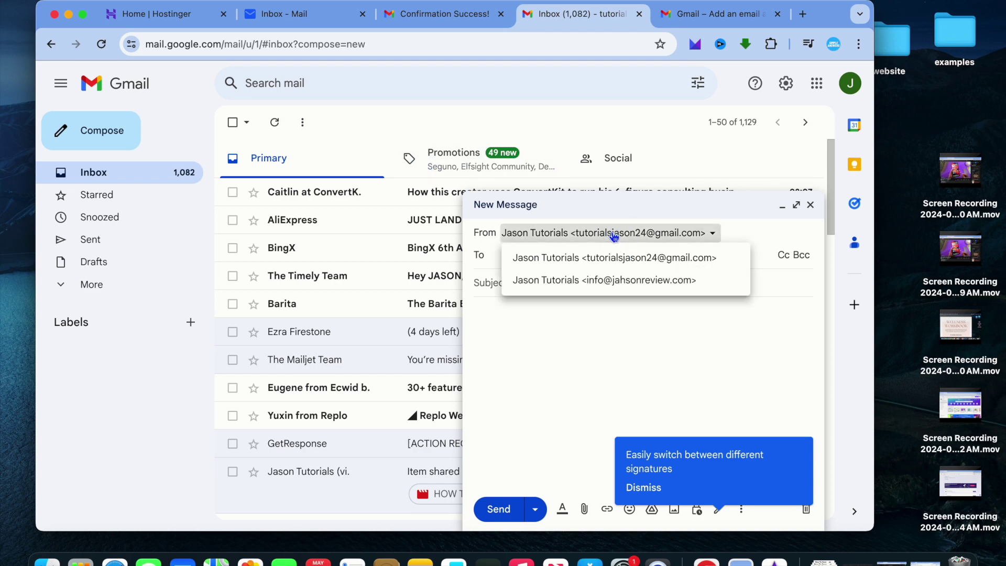
left_click(620, 280)
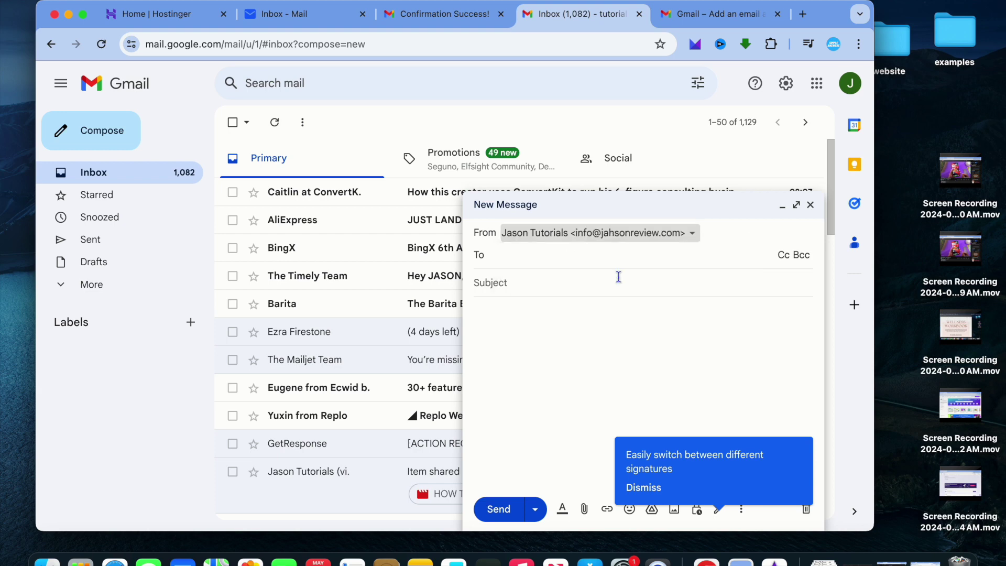